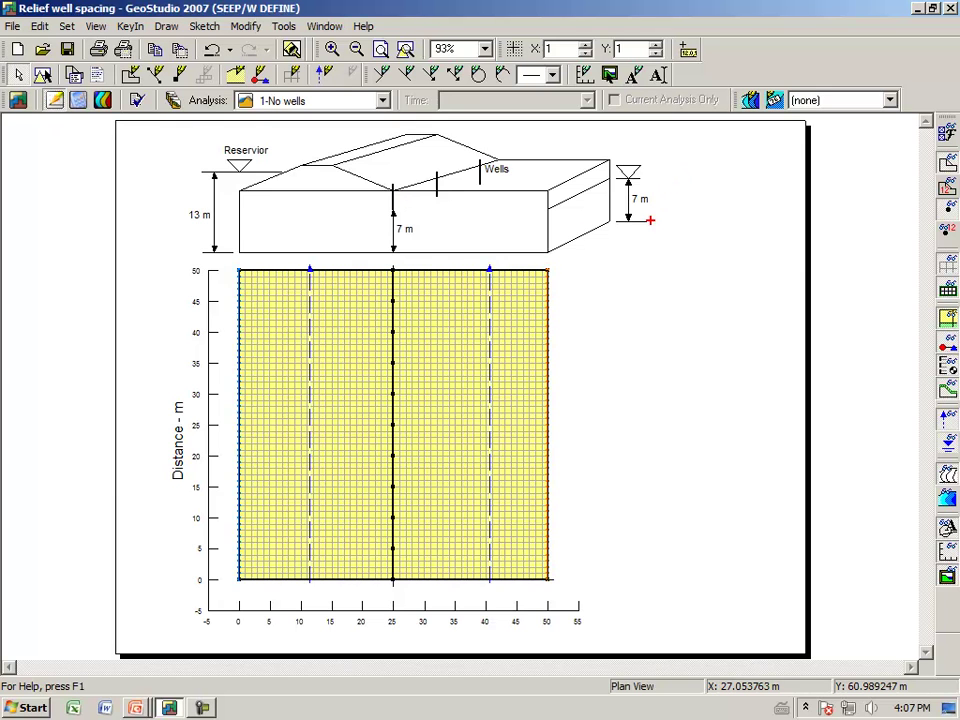
- Sketch notes labelling the left boundary head H=13 and the right boundary head H = 7
left_click_drag(684, 190, 732, 186)
key("Escape")
key("ctrl+2")
mouse_move(126, 390)
left_mouse_down()
mouse_move(236, 382)
mouse_move(225, 393)
left_mouse_up()
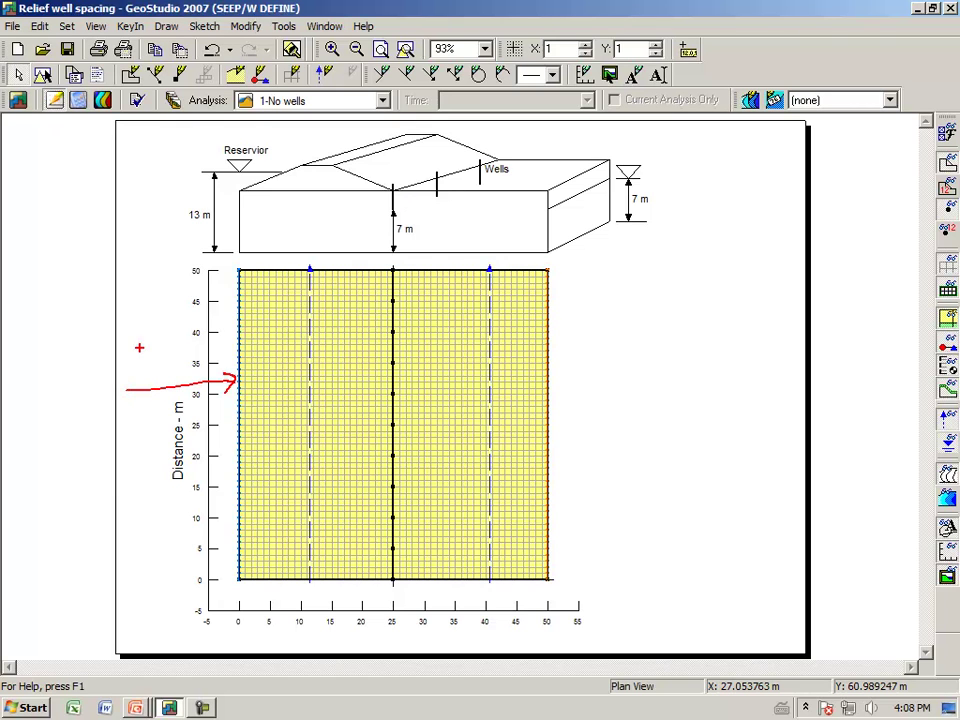
mouse_move(133, 338)
left_mouse_down()
mouse_move(133, 368)
mouse_move(143, 347)
mouse_move(168, 346)
left_mouse_up()
mouse_move(164, 340)
left_mouse_down()
mouse_move(192, 325)
mouse_move(183, 340)
left_mouse_up()
mouse_move(551, 422)
left_mouse_down()
mouse_move(625, 414)
mouse_move(644, 423)
mouse_move(657, 401)
left_mouse_up()
mouse_move(657, 383)
left_mouse_down()
mouse_move(659, 418)
mouse_move(686, 395)
left_mouse_up()
mouse_move(677, 404)
left_mouse_down()
mouse_move(723, 372)
mouse_move(727, 404)
left_mouse_up()
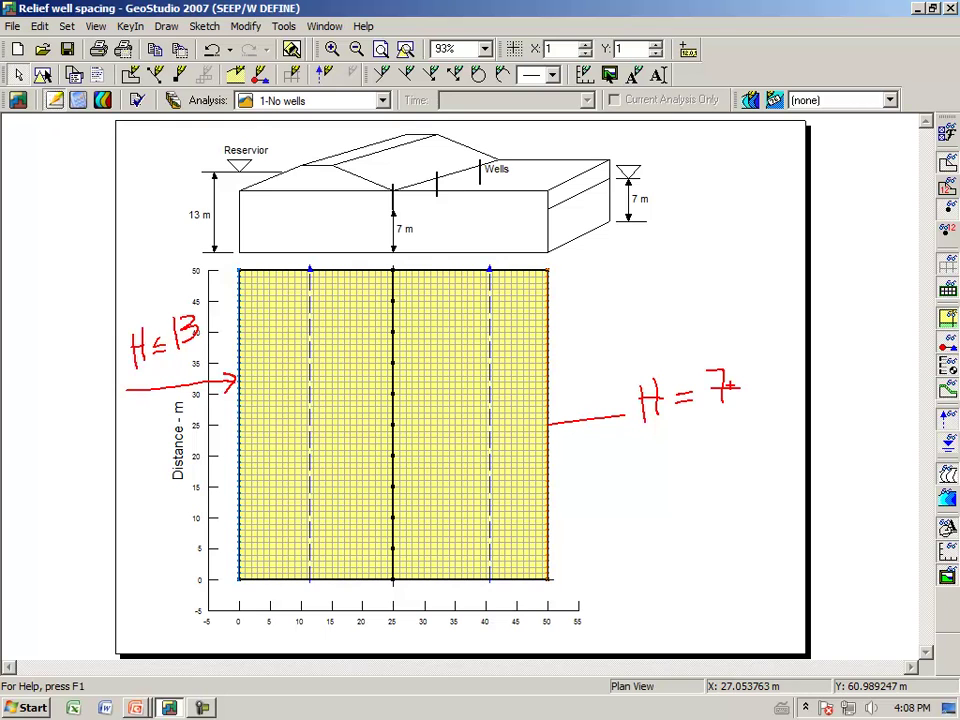
- Mark each node down the centre well line, from top to bottom
left_click(391, 269)
left_click_drag(391, 295, 386, 300)
left_click(390, 330)
left_click(390, 362)
left_click(390, 393)
left_click(391, 424)
left_click(390, 456)
left_click(390, 488)
left_click(391, 518)
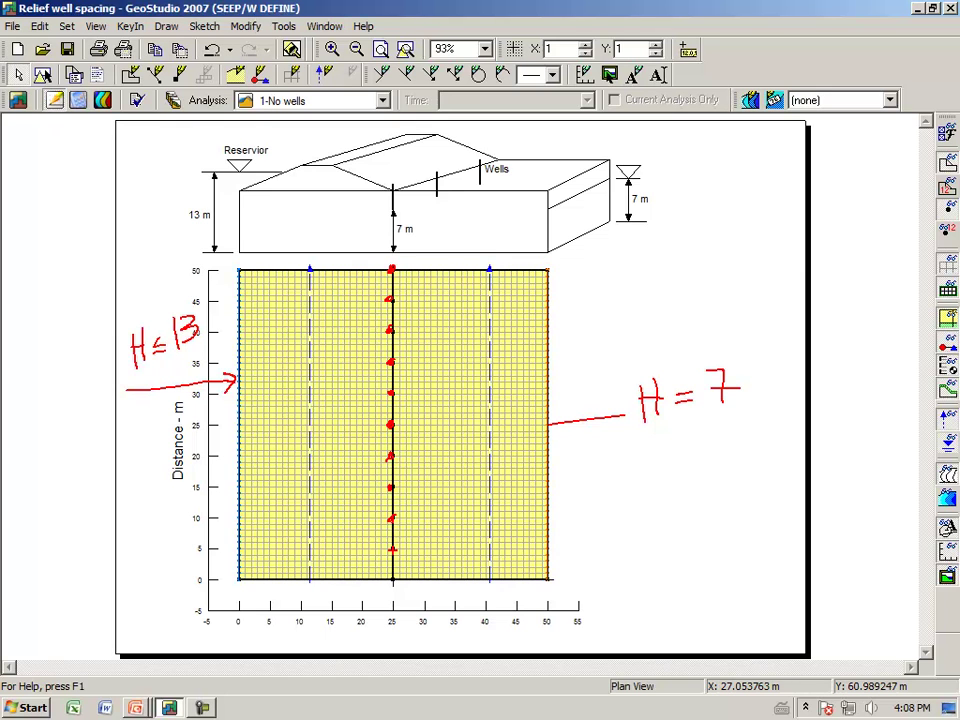
left_click(392, 549)
left_click(391, 580)
- Underline the two flux sections below the plot and label them 'flux sections'
mouse_move(308, 590)
left_mouse_down()
mouse_move(368, 615)
mouse_move(562, 596)
left_mouse_up()
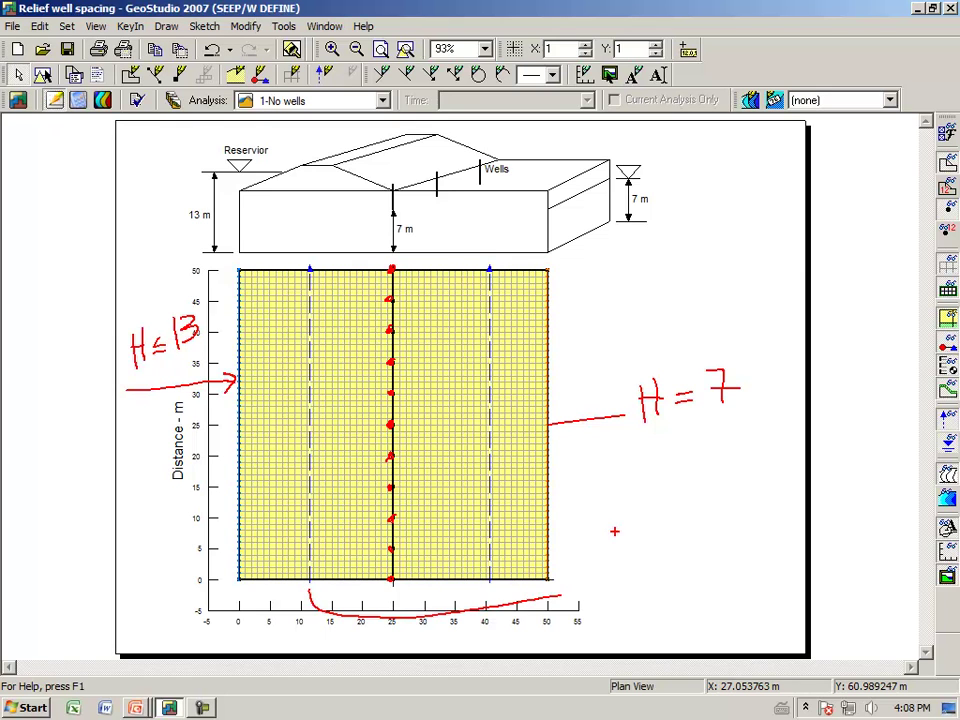
mouse_move(618, 519)
left_mouse_down()
mouse_move(631, 555)
mouse_move(644, 533)
mouse_move(686, 552)
left_mouse_up()
mouse_move(622, 580)
left_mouse_down()
mouse_move(708, 560)
mouse_move(760, 580)
mouse_move(770, 565)
mouse_move(772, 578)
left_mouse_up()
left_click(734, 558)
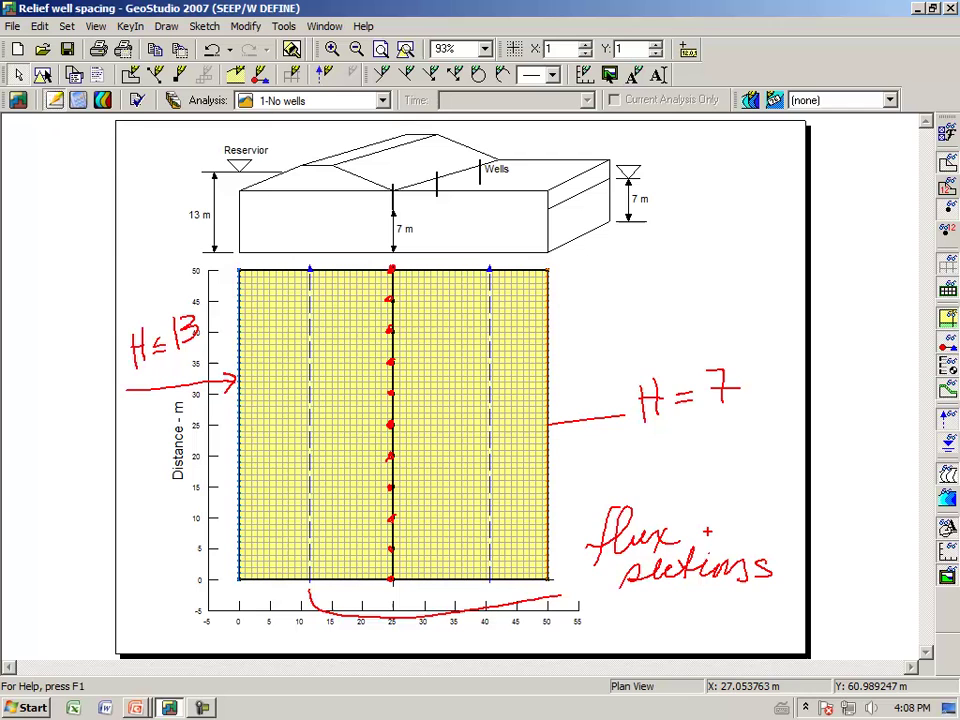
- Clear the sketches and show Contour results for 1-No wells with Display points on
key("Escape")
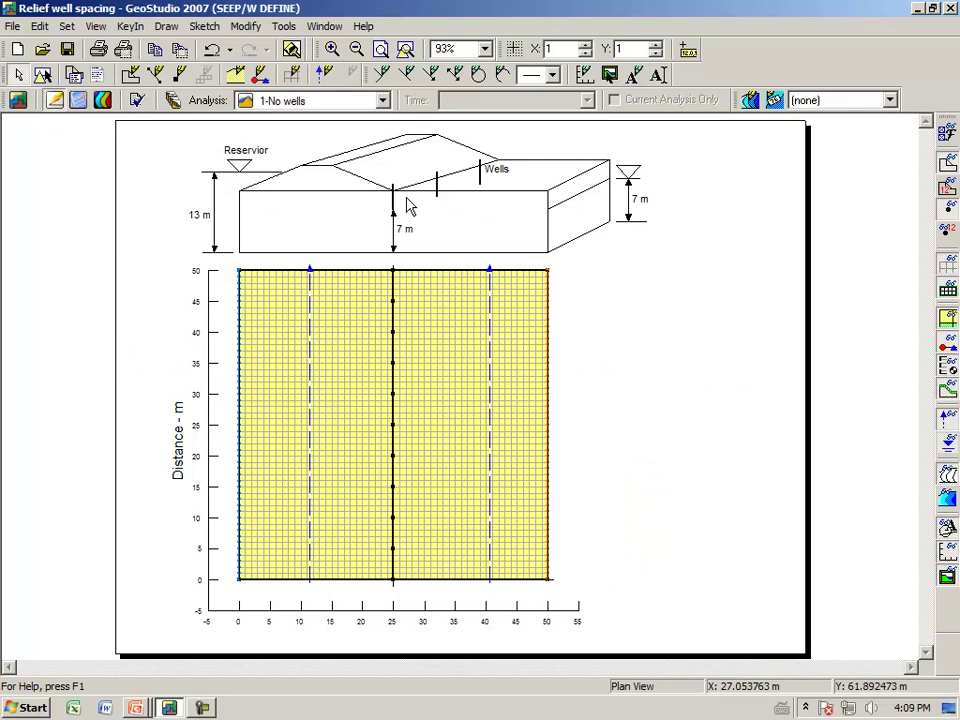
left_click(107, 104)
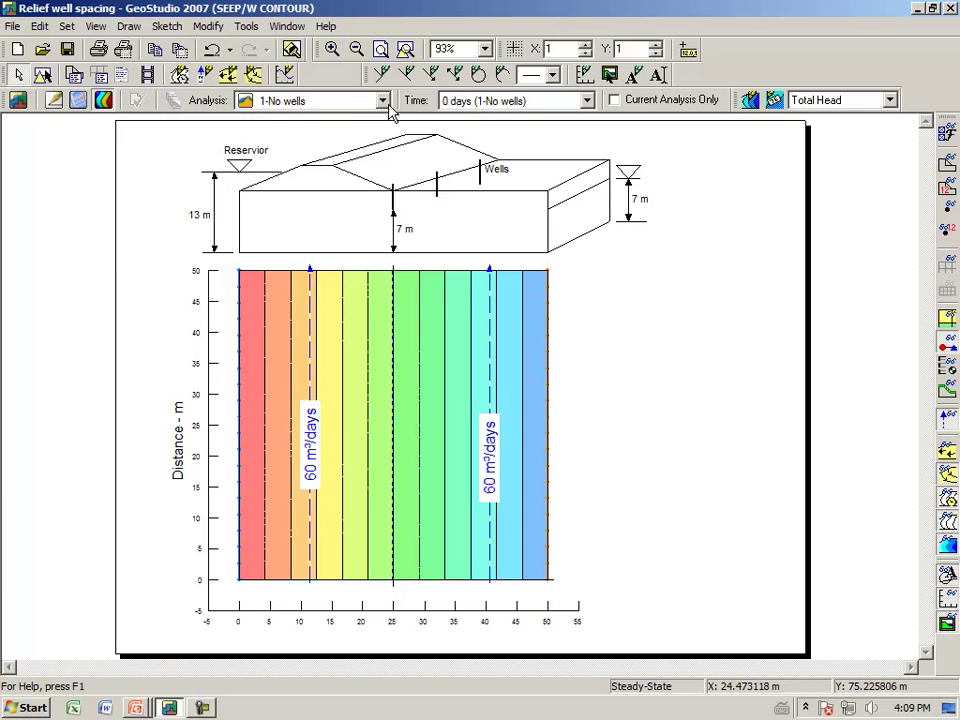
left_click(295, 100)
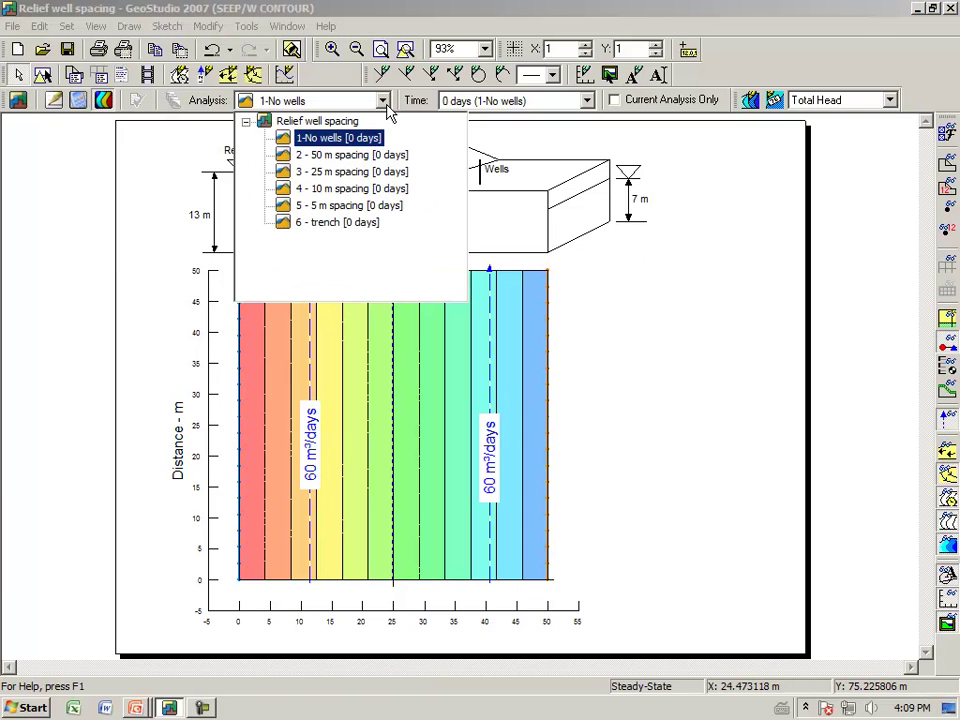
left_click(326, 142)
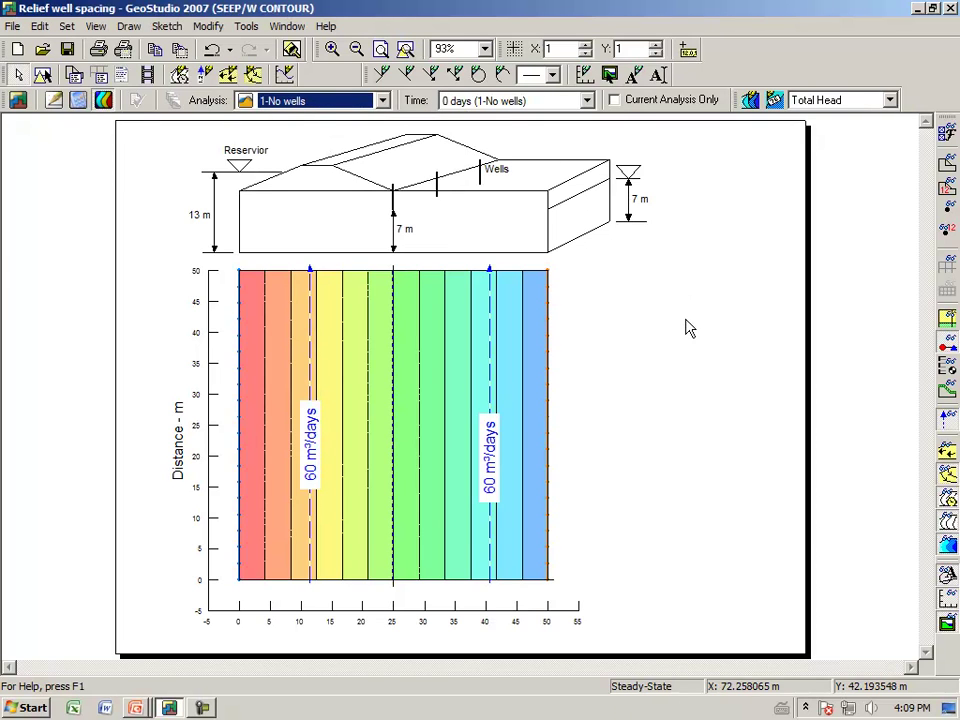
left_click(947, 207)
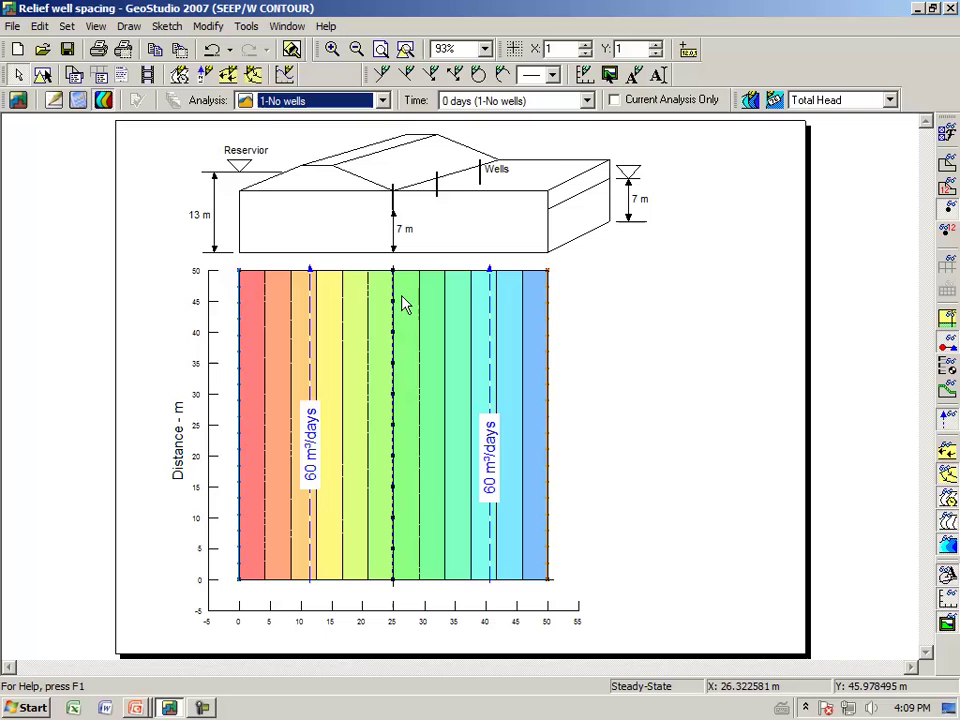
- Circle both 60 m³/days flux values and trace the water-level drop across the block
left_click(371, 515)
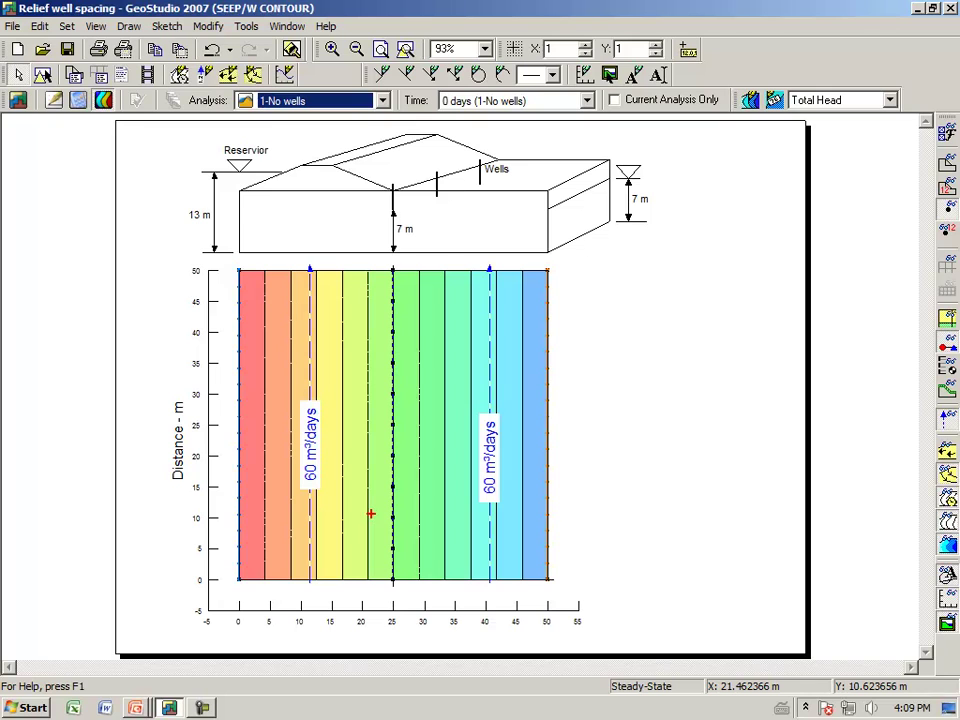
mouse_move(300, 493)
left_mouse_down()
mouse_move(280, 470)
mouse_move(295, 492)
left_mouse_up()
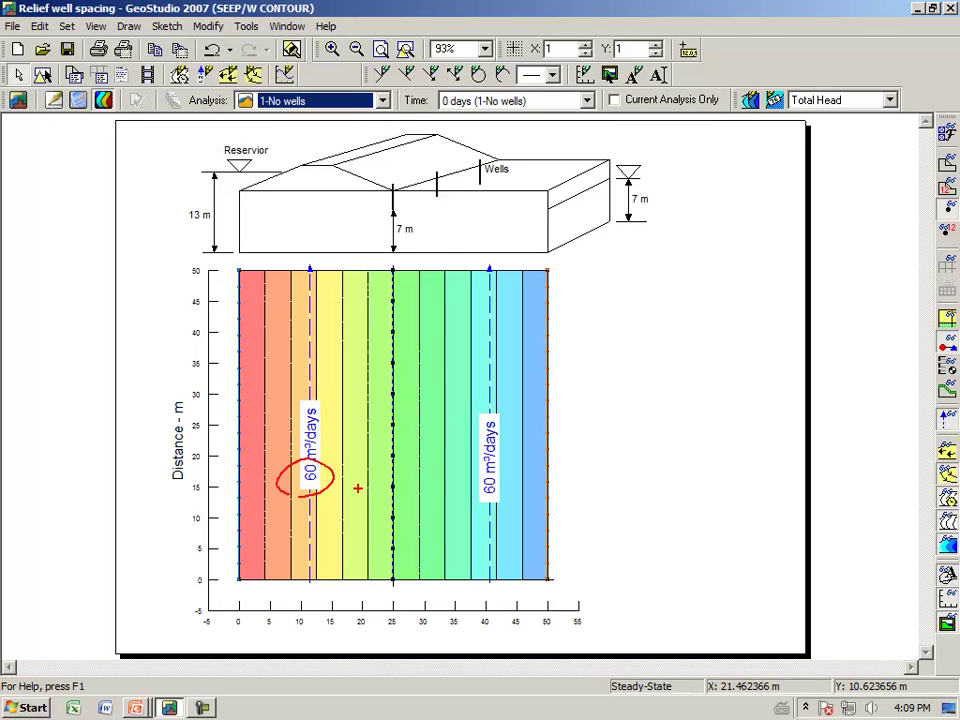
mouse_move(476, 506)
left_mouse_down()
mouse_move(528, 480)
mouse_move(468, 505)
left_mouse_up()
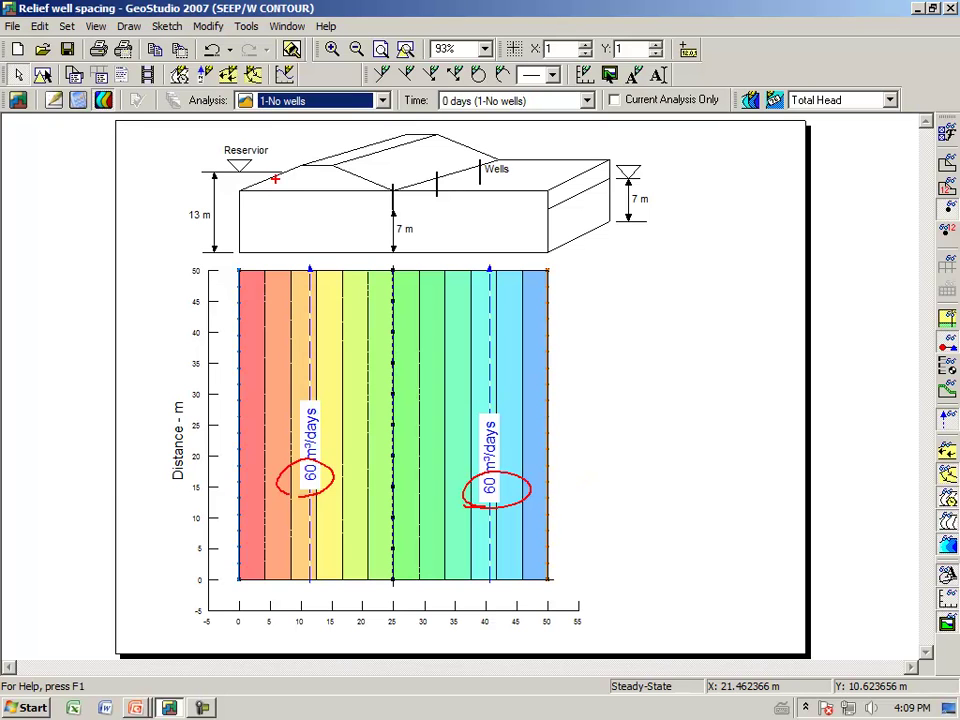
mouse_move(236, 174)
left_mouse_down()
mouse_move(239, 197)
mouse_move(321, 183)
mouse_move(548, 204)
left_mouse_up()
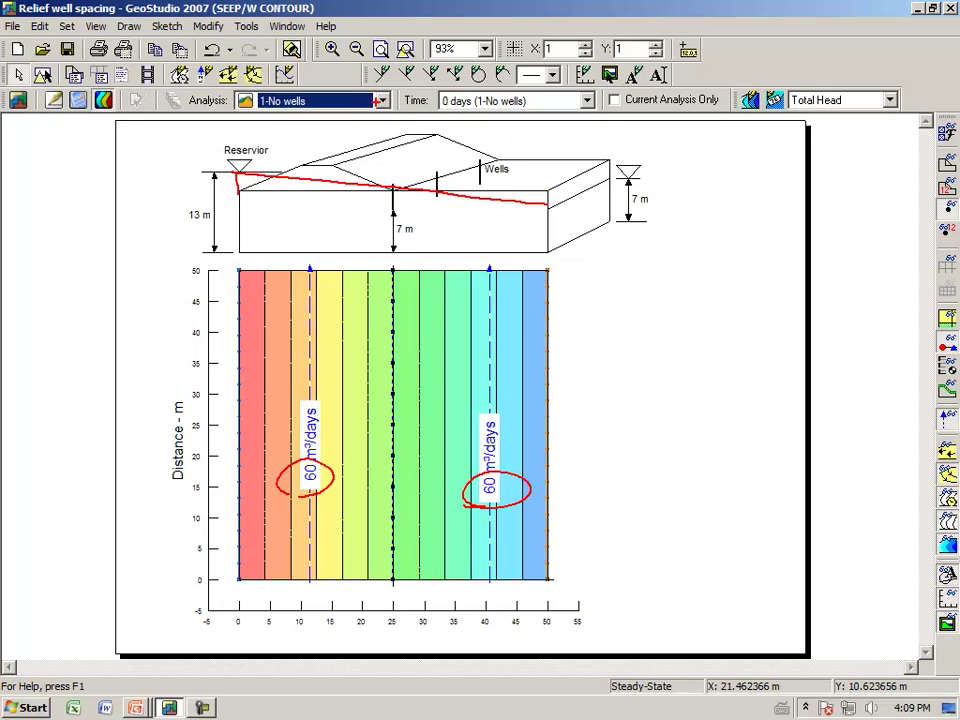
key("Escape")
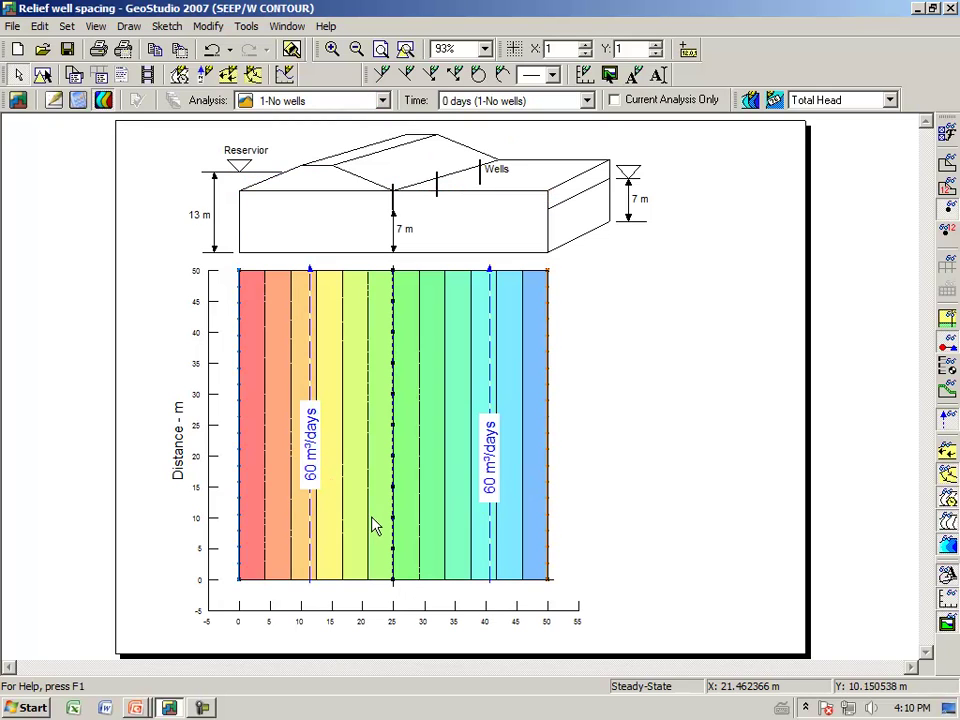
left_click(381, 101)
left_click(290, 155)
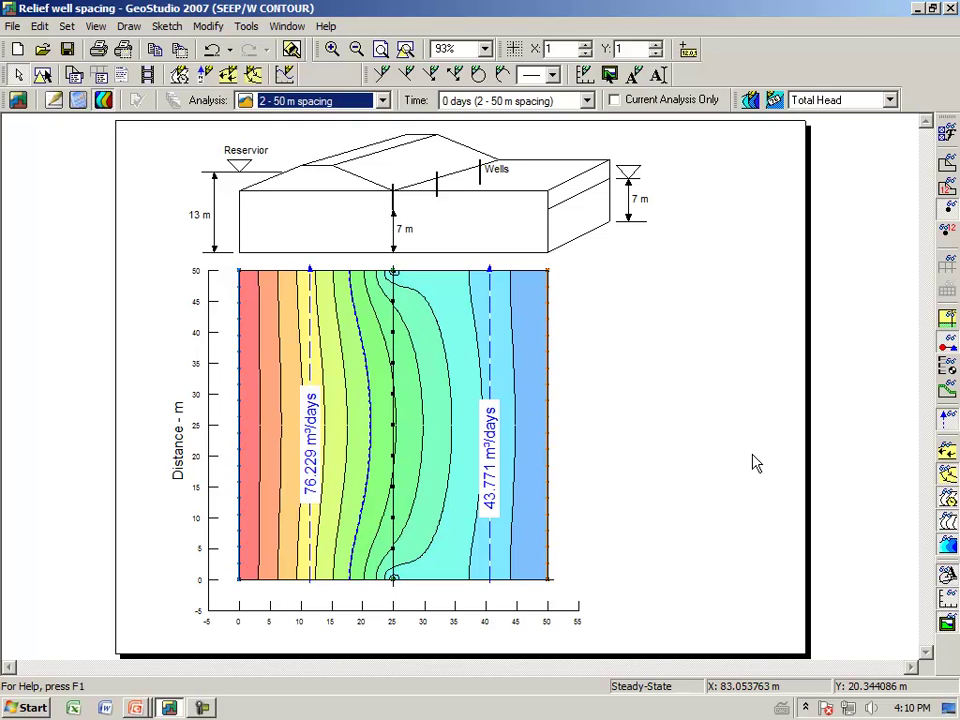
left_click(570, 274)
key("ctrl+2")
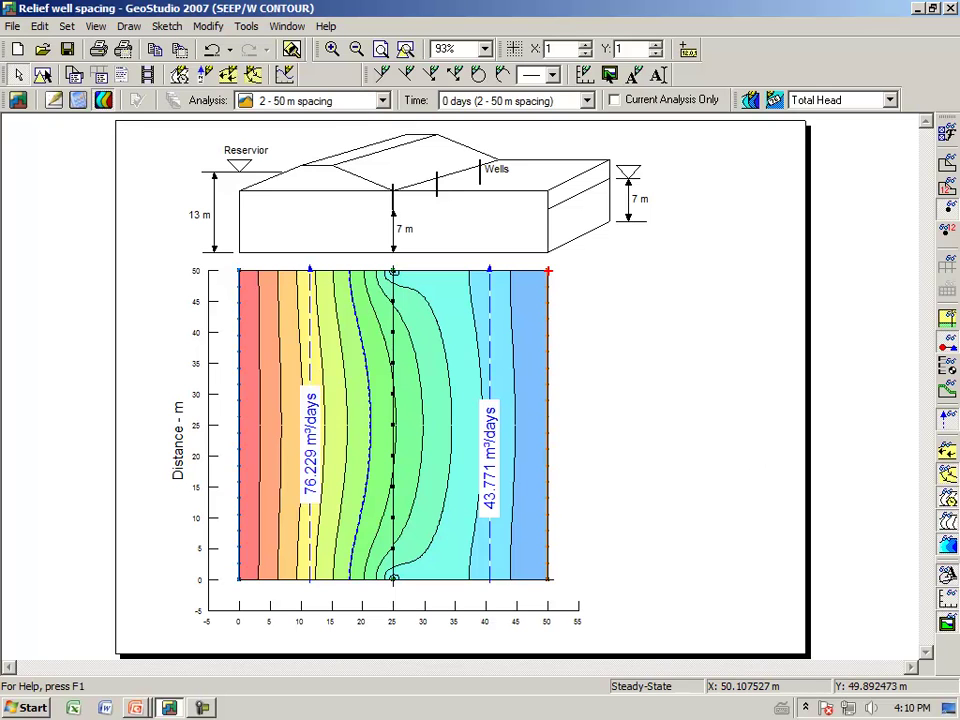
left_click_drag(565, 268, 652, 268)
left_click_drag(565, 579, 650, 582)
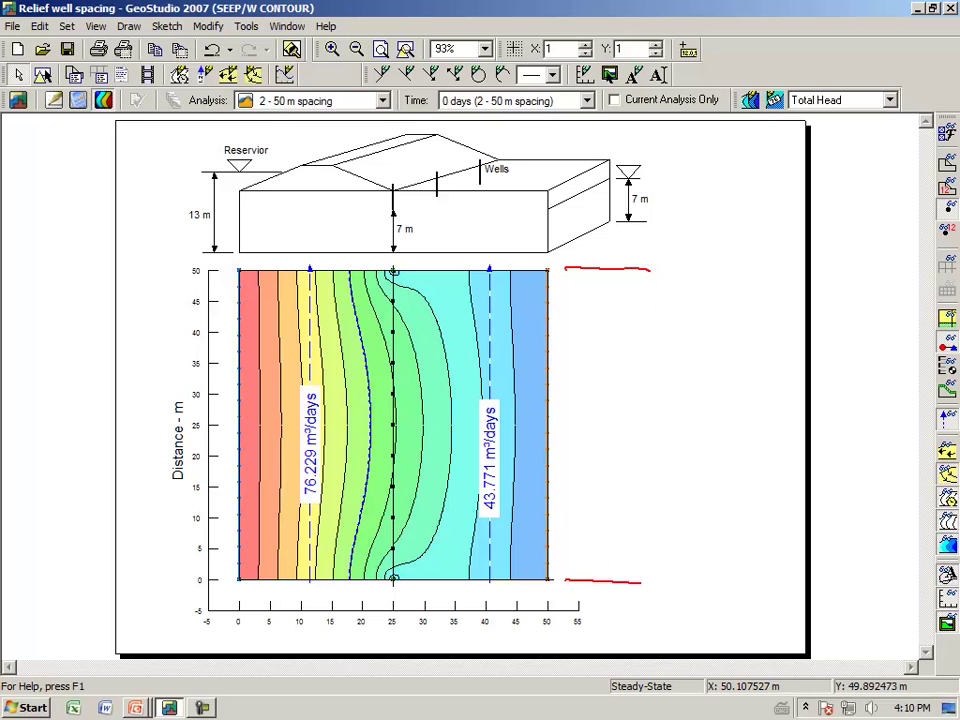
mouse_move(612, 268)
left_mouse_down()
mouse_move(620, 406)
mouse_move(608, 566)
left_mouse_up()
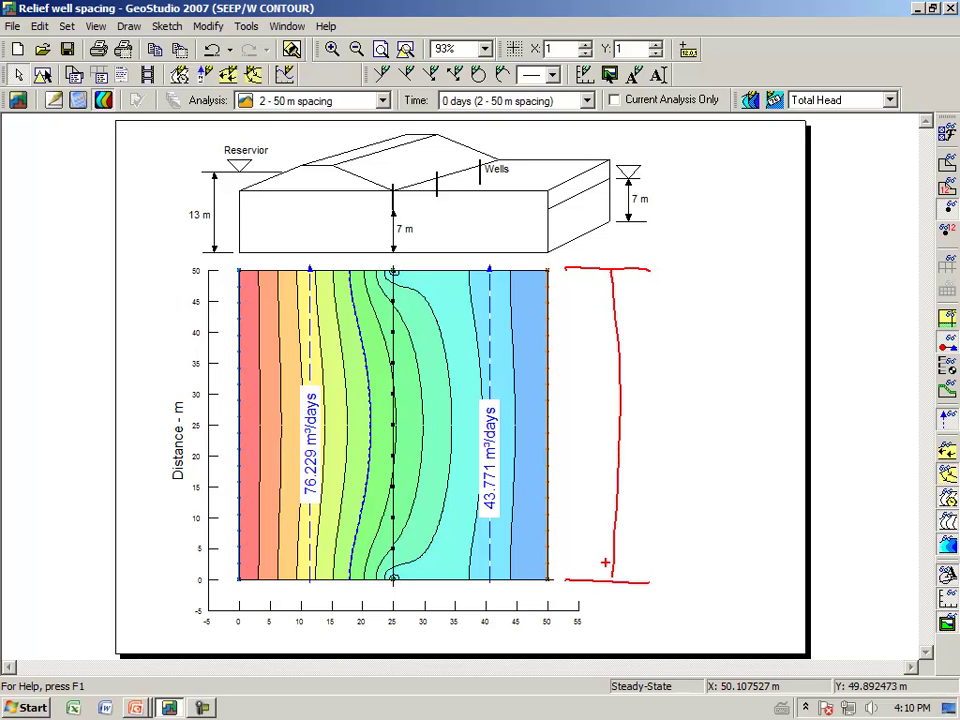
left_click_drag(599, 288, 606, 270)
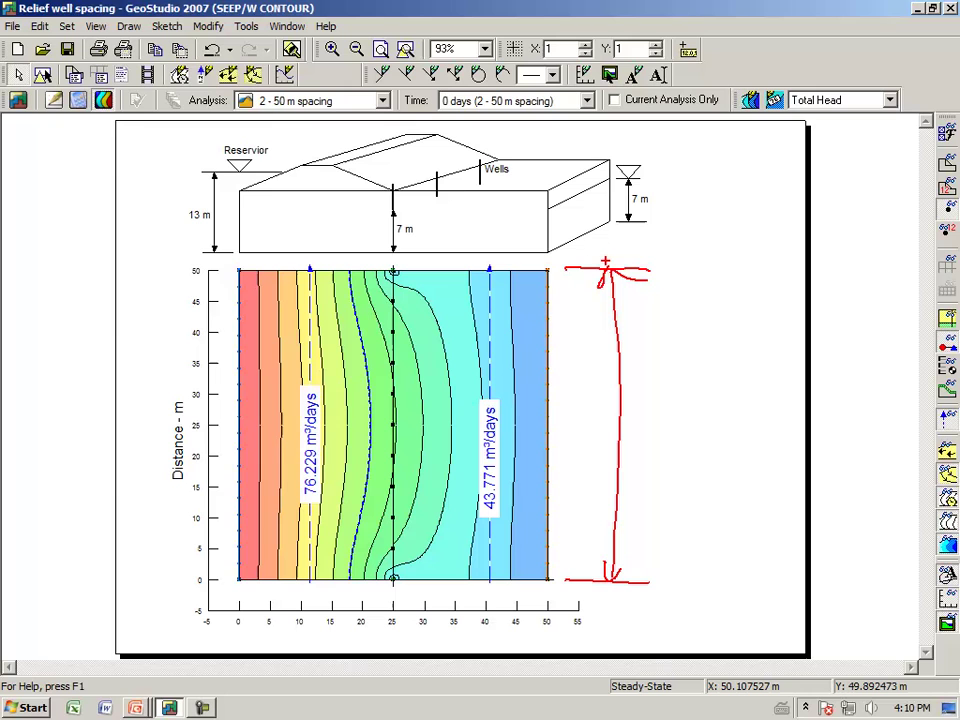
left_click(392, 268)
left_click(392, 577)
mouse_move(320, 470)
left_mouse_down()
mouse_move(300, 505)
mouse_move(283, 509)
left_mouse_up()
mouse_move(467, 518)
left_mouse_down()
mouse_move(513, 519)
mouse_move(492, 484)
left_mouse_up()
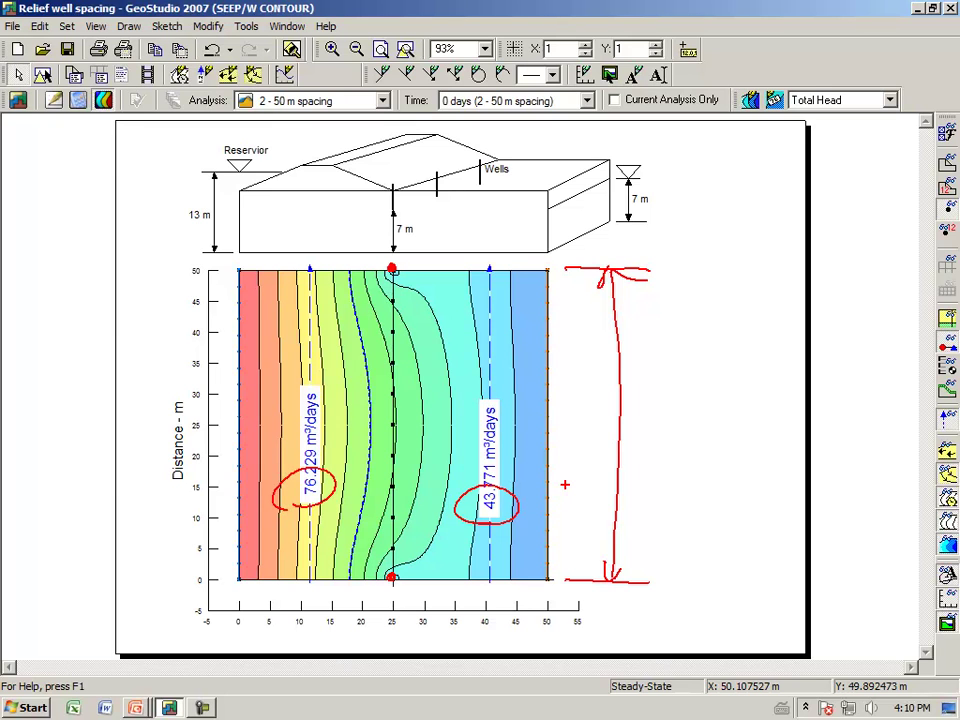
mouse_move(336, 425)
left_mouse_down()
mouse_move(514, 425)
mouse_move(506, 437)
left_mouse_up()
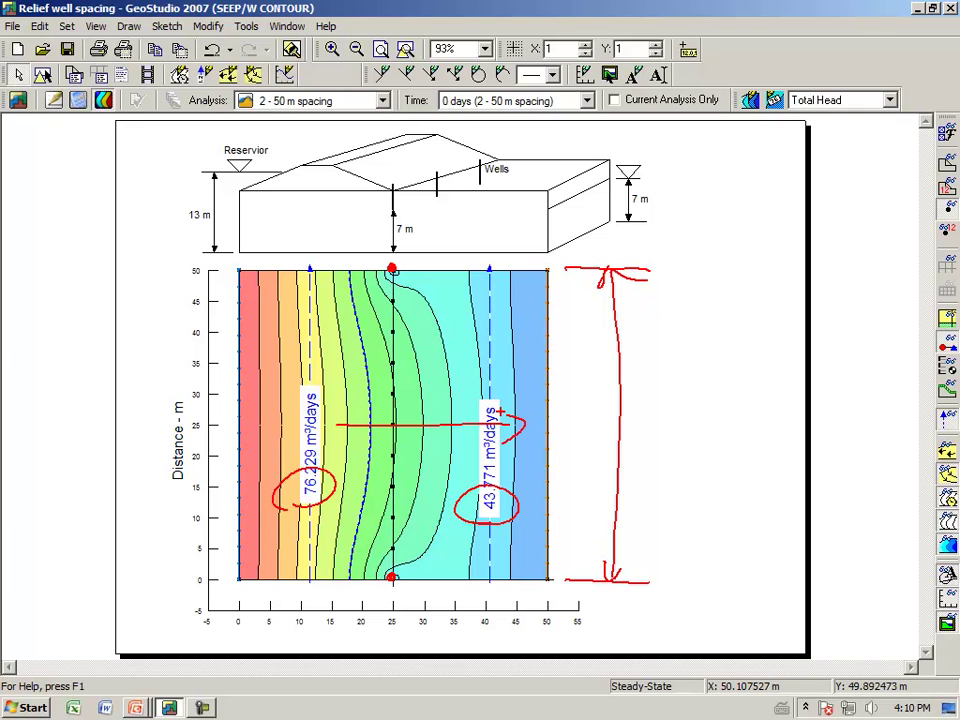
- Clear the pen annotations and display the 3 - 25 m spacing analysis
key("Escape")
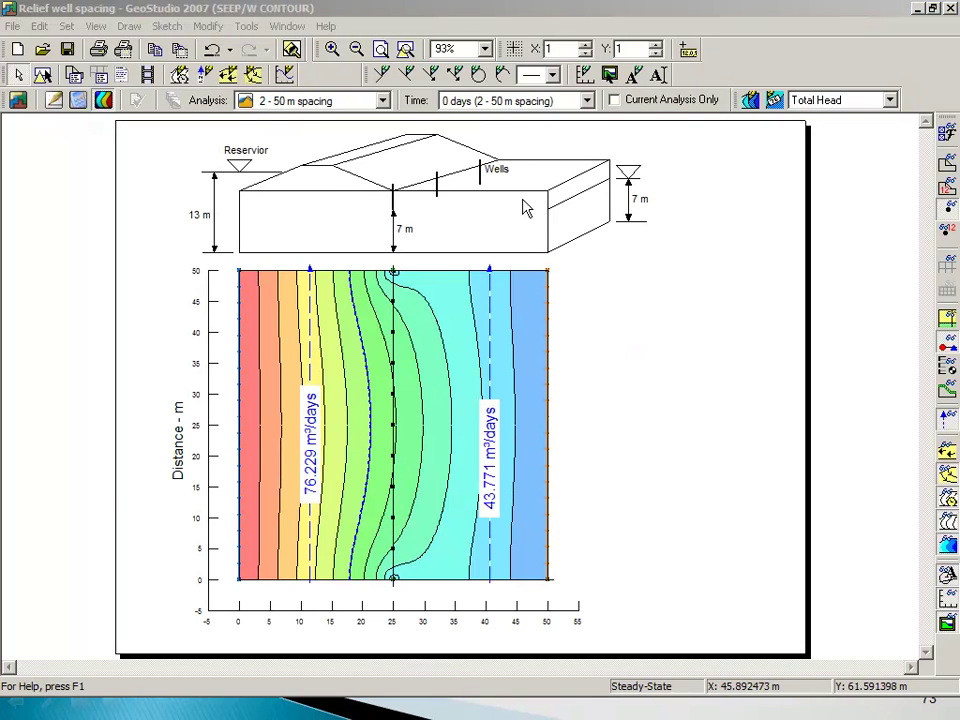
left_click(382, 101)
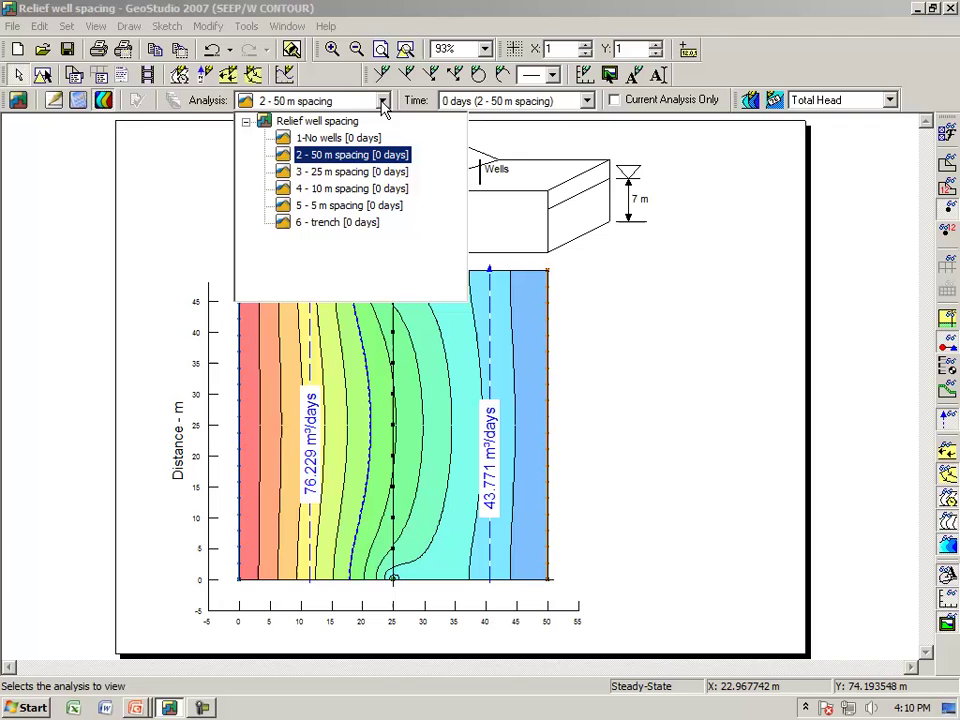
left_click(340, 173)
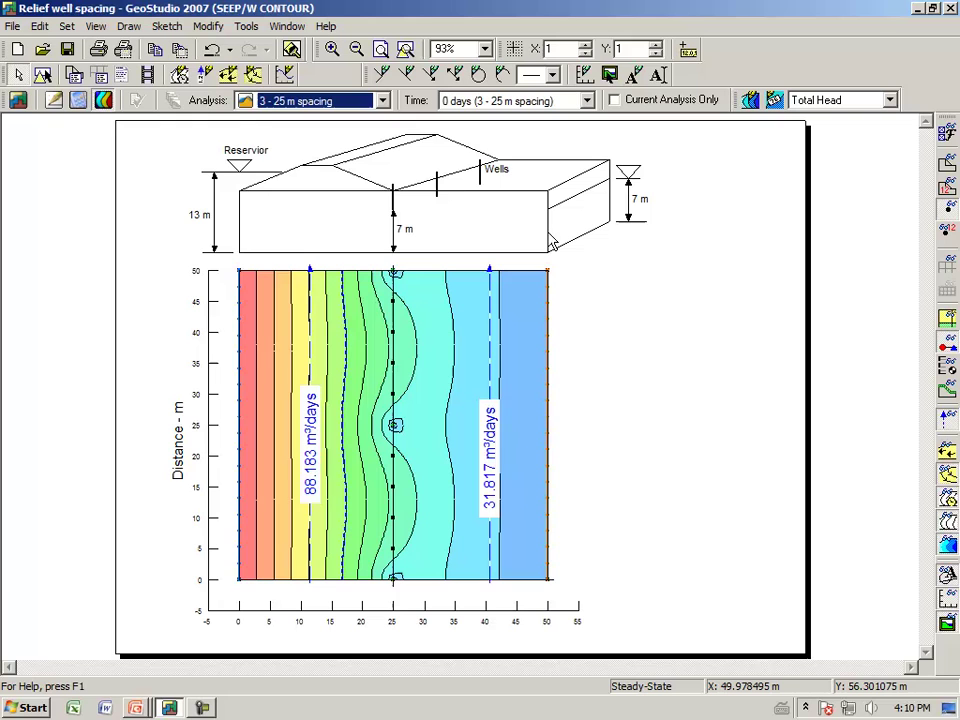
- Circle the 88.183 and 31.817 m³/days flux values on the plot
left_click(310, 500)
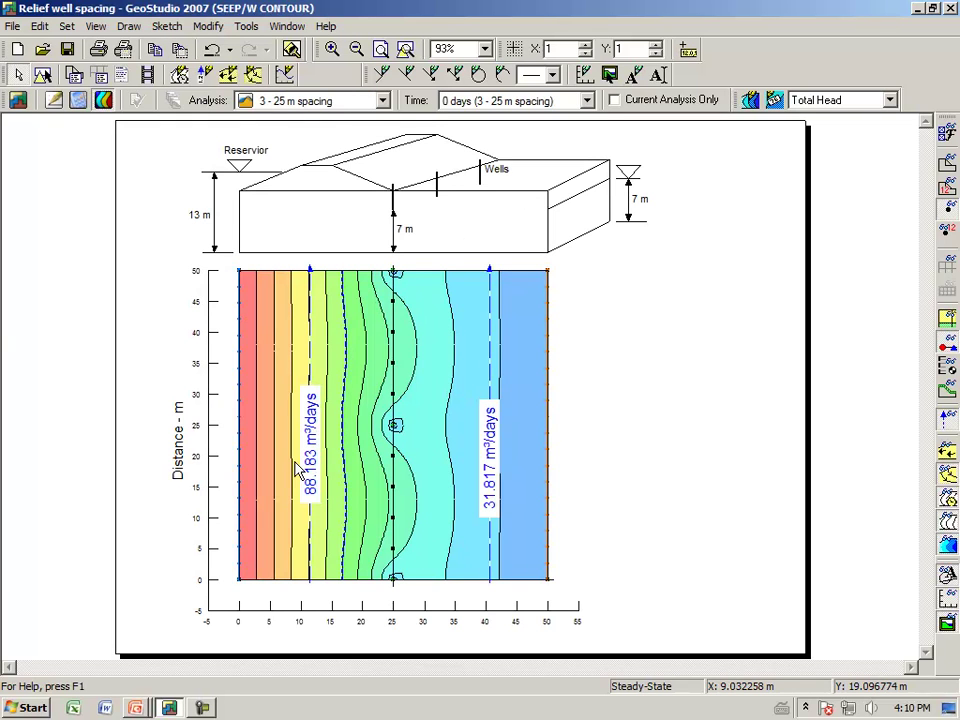
left_click(294, 462)
mouse_move(294, 462)
left_mouse_down()
mouse_move(333, 473)
mouse_move(308, 512)
left_mouse_up()
mouse_move(473, 515)
left_mouse_down()
mouse_move(488, 526)
mouse_move(500, 518)
left_mouse_up()
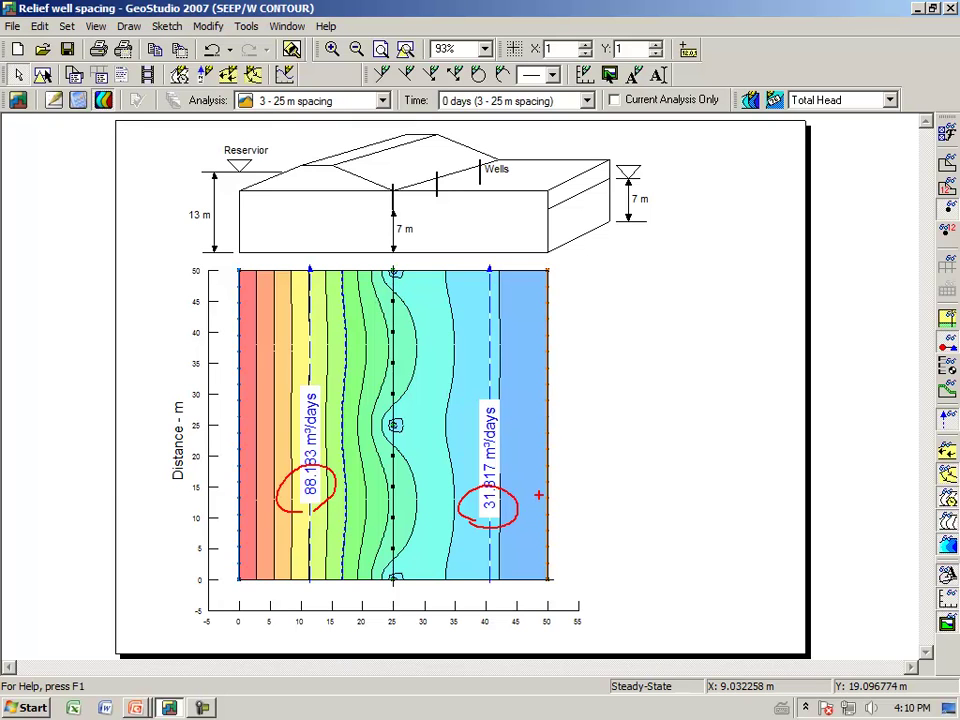
- Sketch the 7 m head at the wells and flow arrows toward the well line, then clear them
left_click_drag(379, 212, 393, 209)
mouse_move(240, 171)
left_mouse_down()
mouse_move(396, 197)
mouse_move(358, 184)
mouse_move(335, 187)
mouse_move(405, 214)
mouse_move(240, 166)
left_mouse_up()
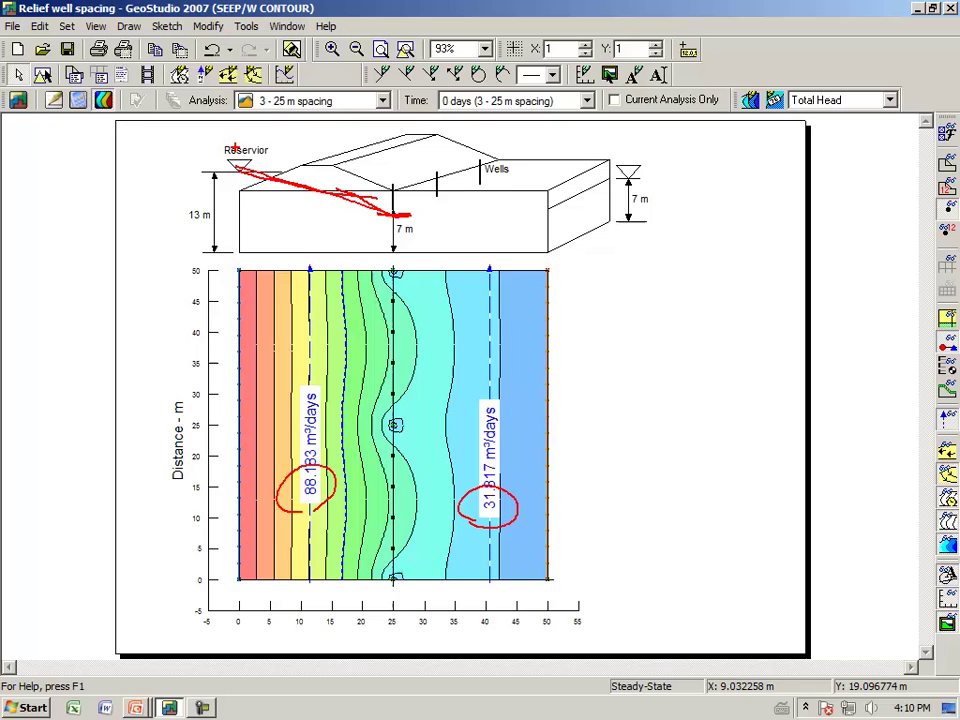
mouse_move(367, 347)
left_mouse_down()
mouse_move(448, 339)
mouse_move(462, 351)
left_mouse_up()
mouse_move(356, 510)
left_mouse_down()
mouse_move(442, 509)
mouse_move(446, 522)
left_mouse_up()
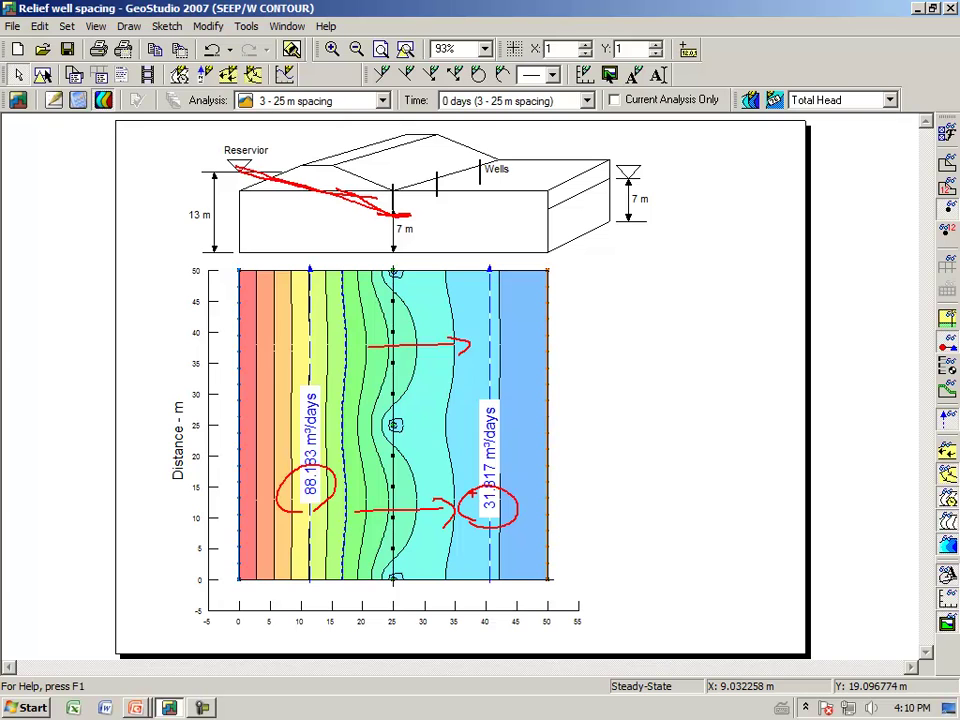
key("Escape")
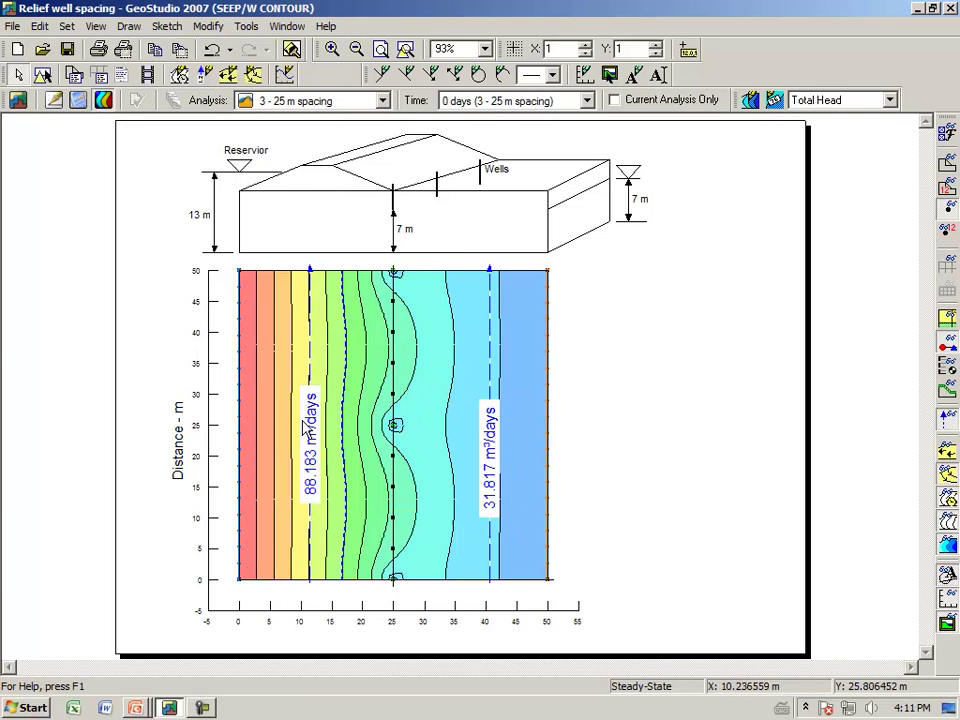
- Display the 4 - 10 m spacing analysis and circle its 15.044 m³/days flux
left_click(383, 100)
left_click(346, 188)
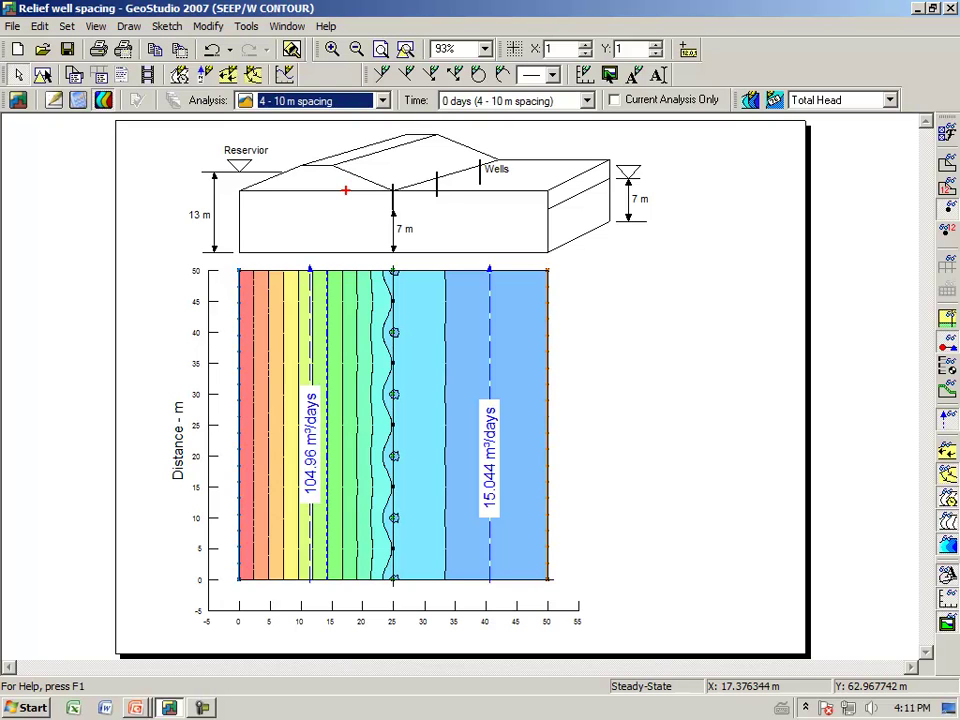
mouse_move(470, 522)
left_mouse_down()
mouse_move(499, 506)
mouse_move(488, 524)
left_mouse_up()
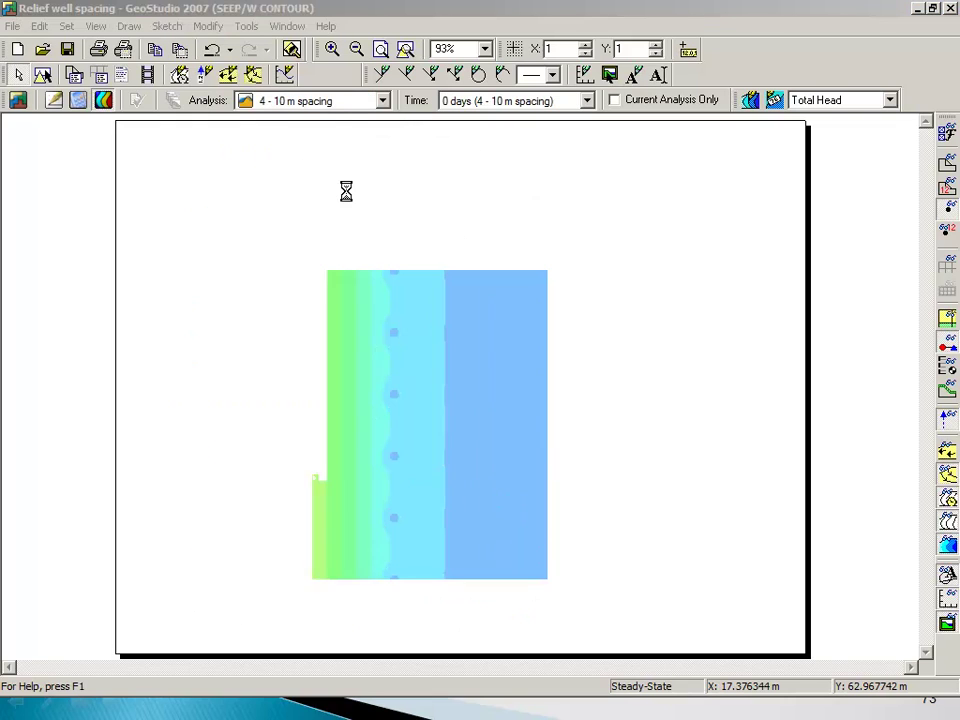
- Display the 5 - 5 m spacing analysis, circle its 6.5559 m³/days flux, then clear annotations
left_click(382, 100)
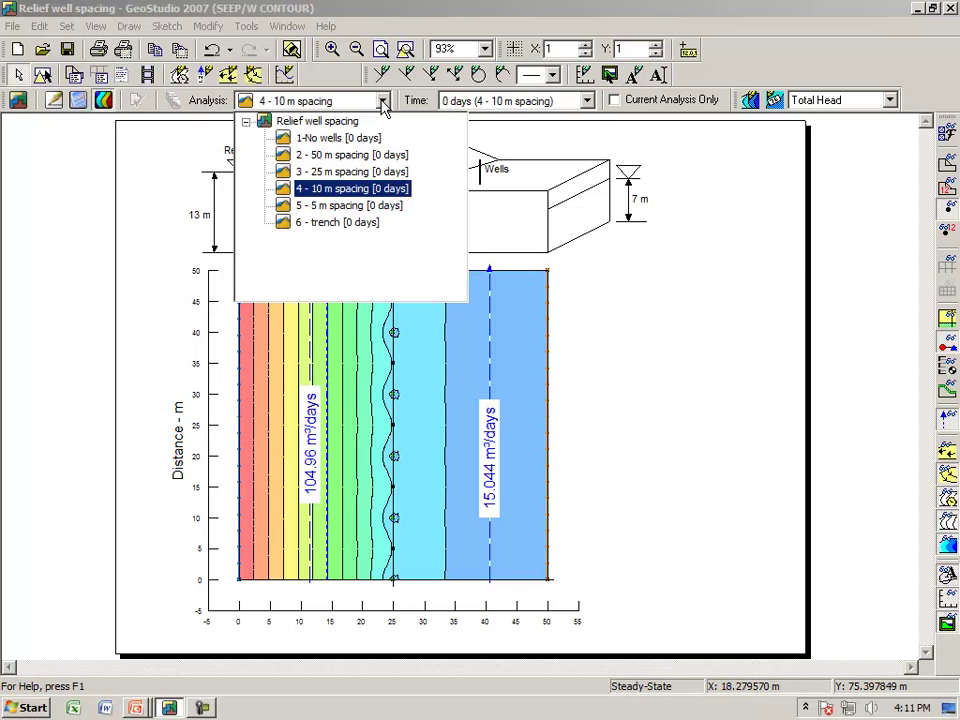
left_click(265, 156)
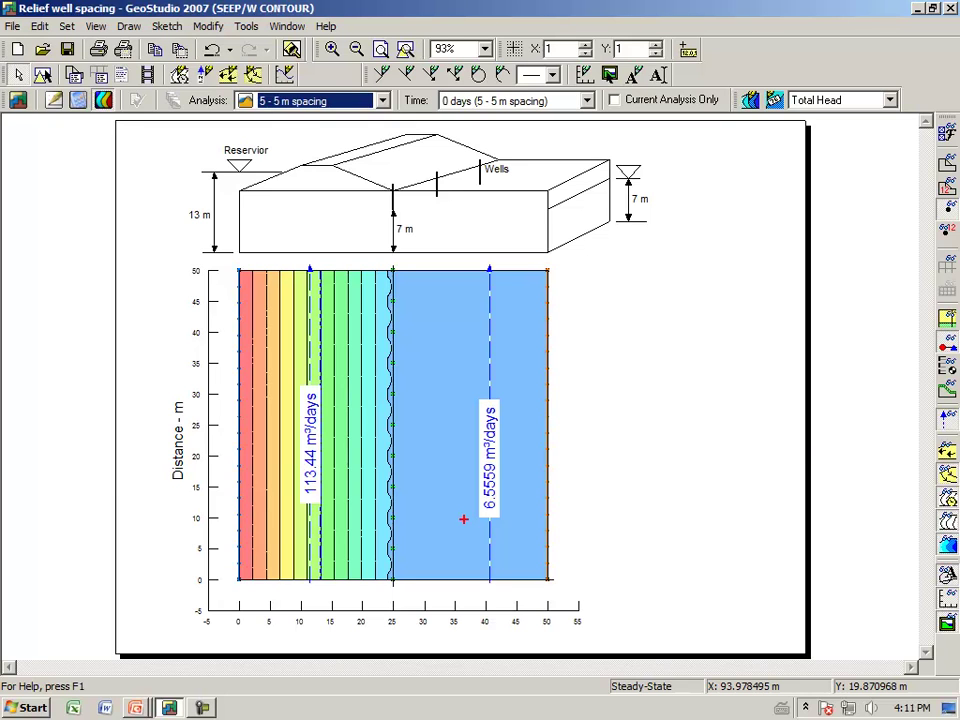
mouse_move(463, 519)
left_mouse_down()
mouse_move(506, 492)
mouse_move(466, 510)
left_mouse_up()
key("Escape")
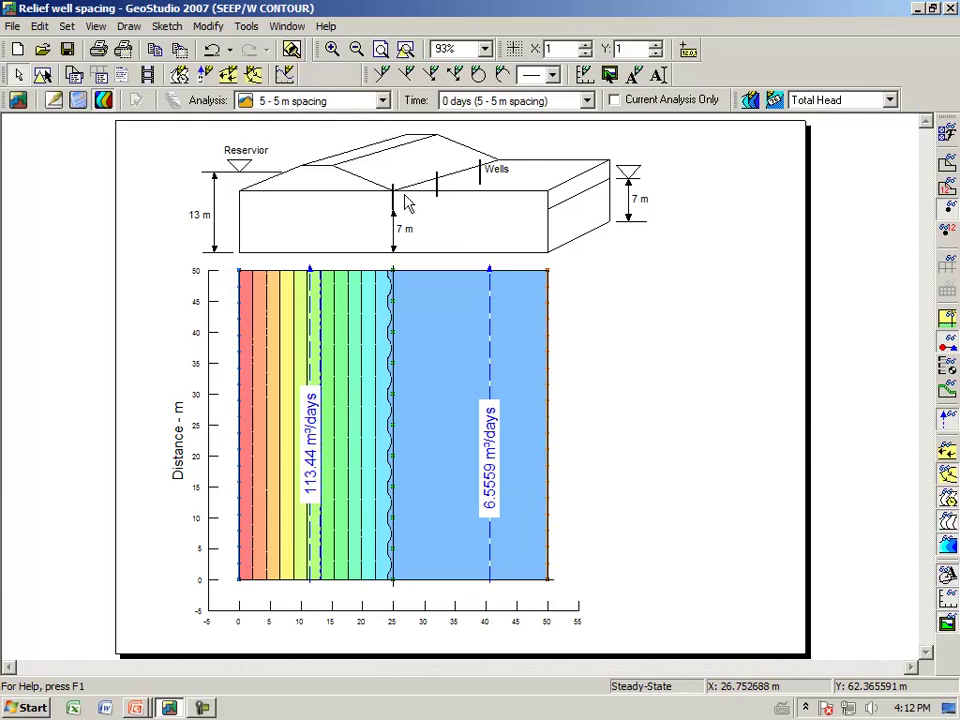
- Display the 6 - trench analysis, mark its 5.0182e-013 m³/days flux as effectively zero, then clear
left_click(383, 104)
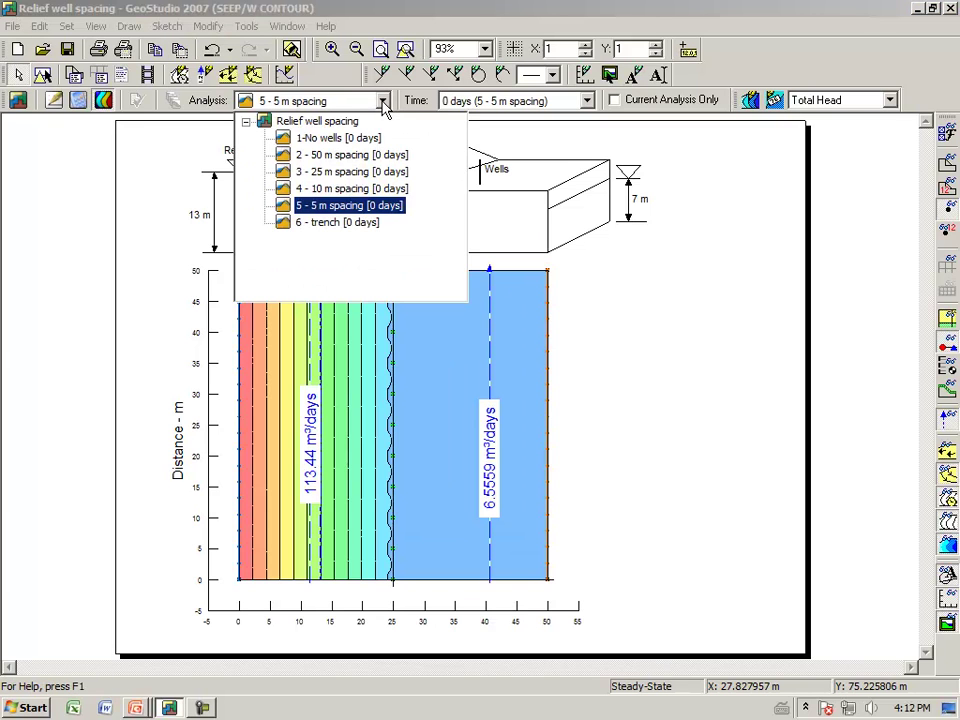
left_click(330, 224)
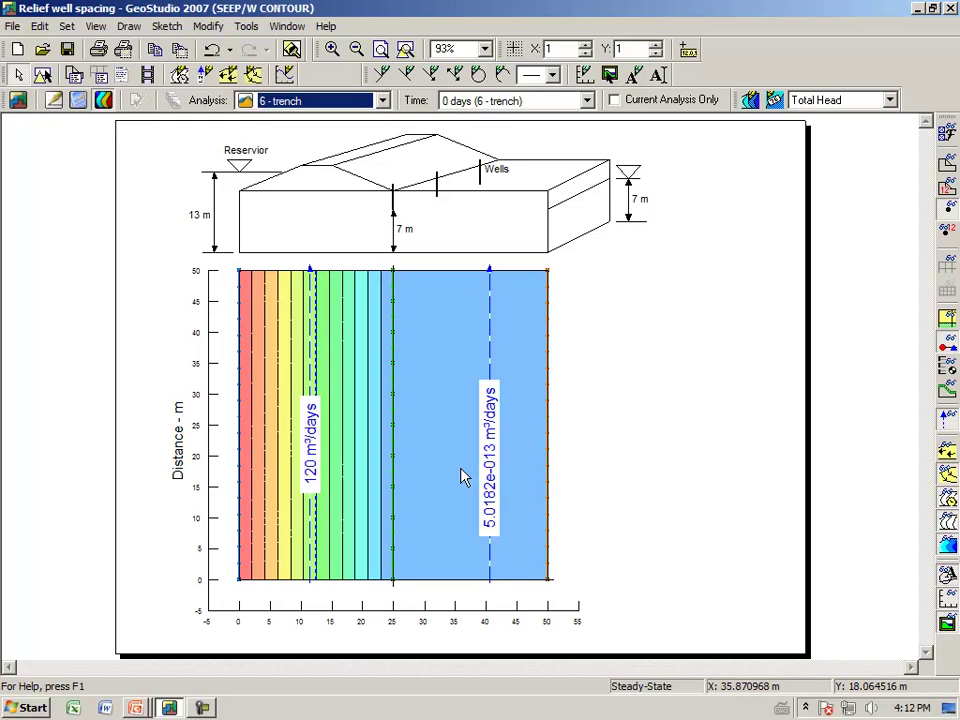
key("ctrl+2")
mouse_move(488, 535)
left_mouse_down()
mouse_move(516, 473)
mouse_move(496, 540)
left_mouse_up()
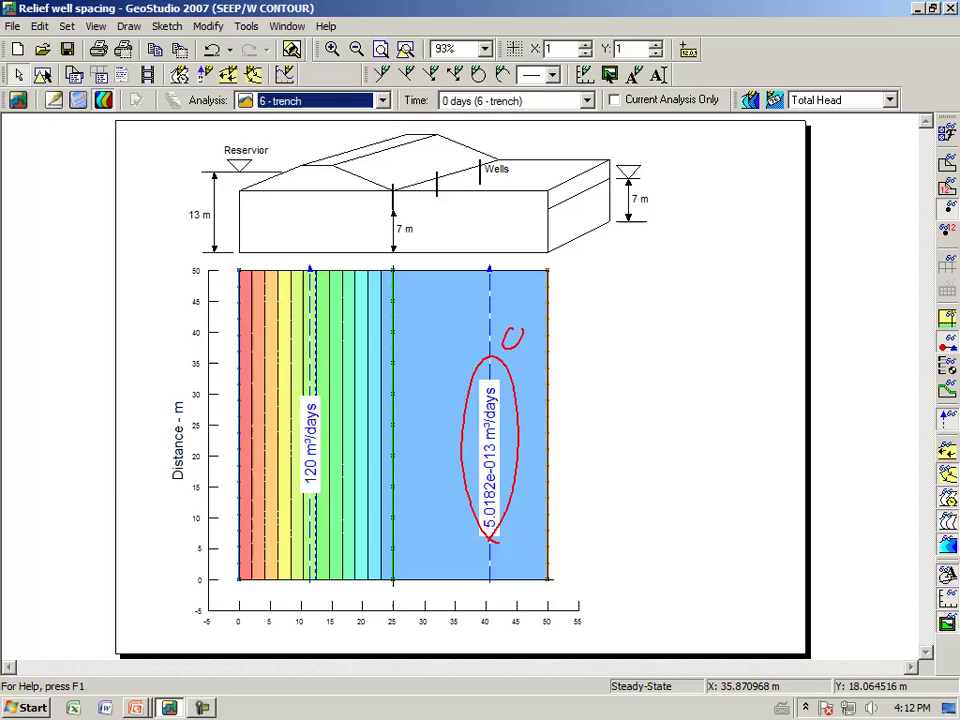
left_click_drag(504, 331, 520, 328)
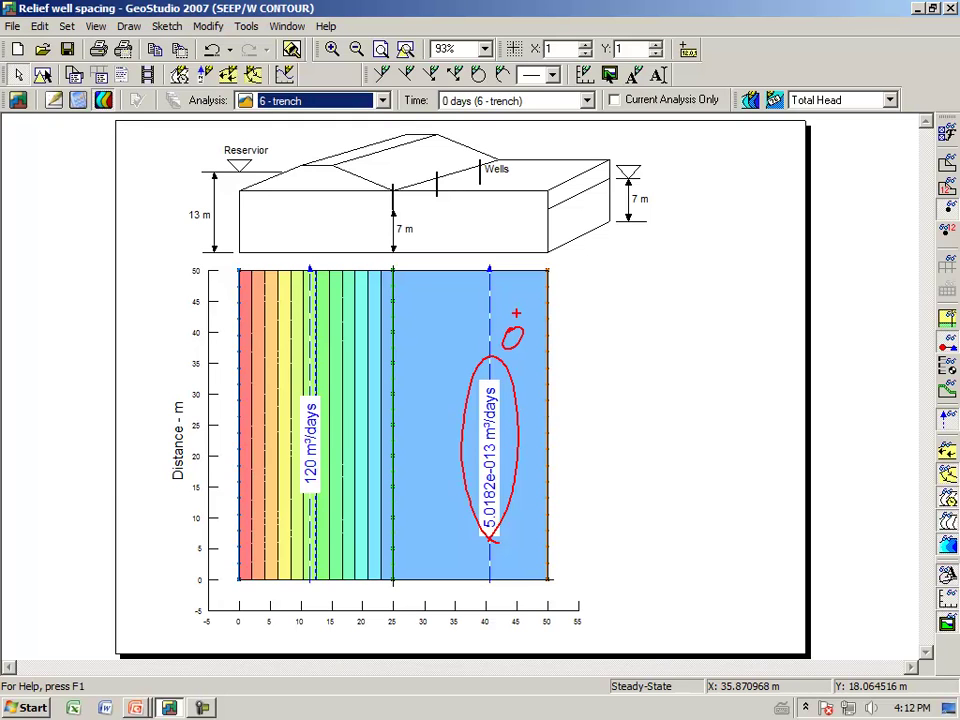
key("Escape")
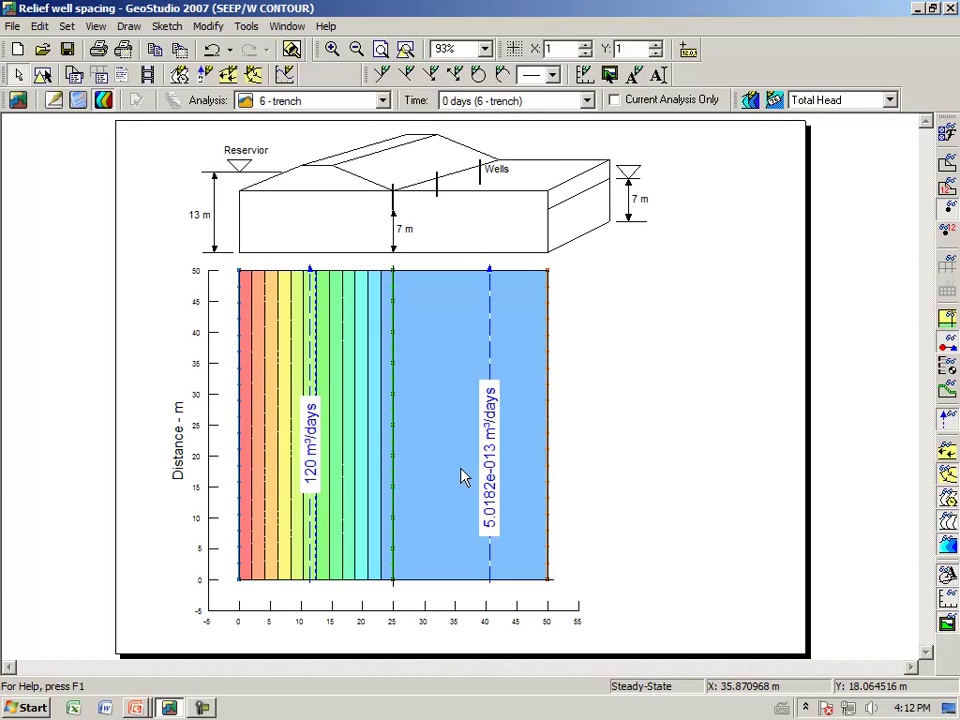